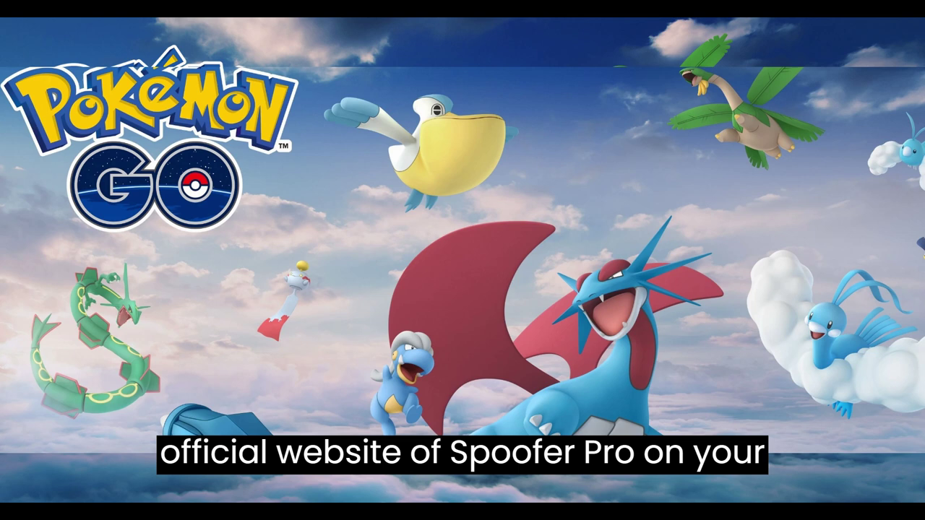
Find the official SpooferPro website by searching for "spoofing pro" and download its IPA file
text(spoofing pro)
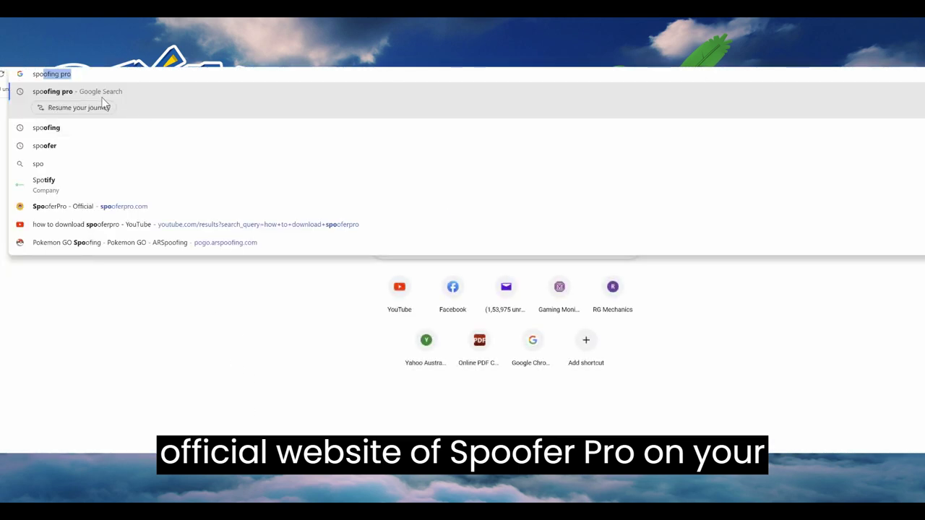
key(Return)
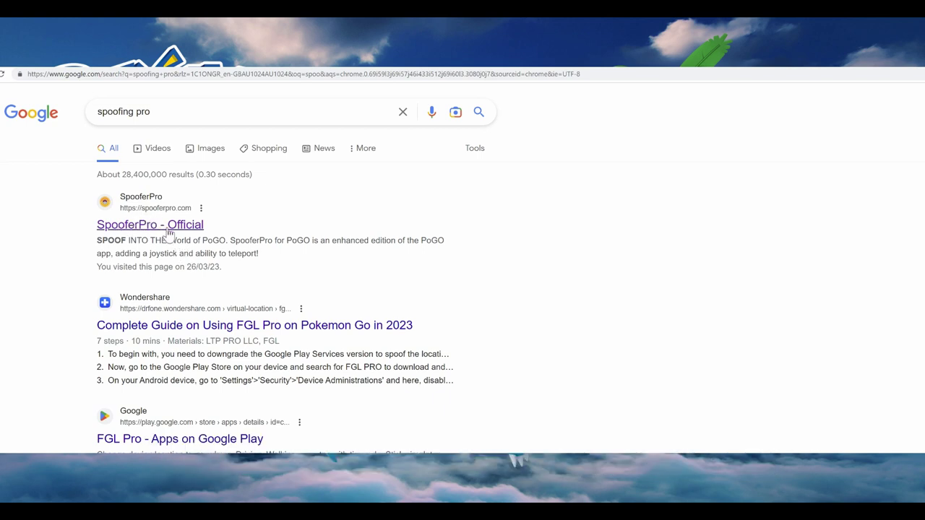
click(147, 228)
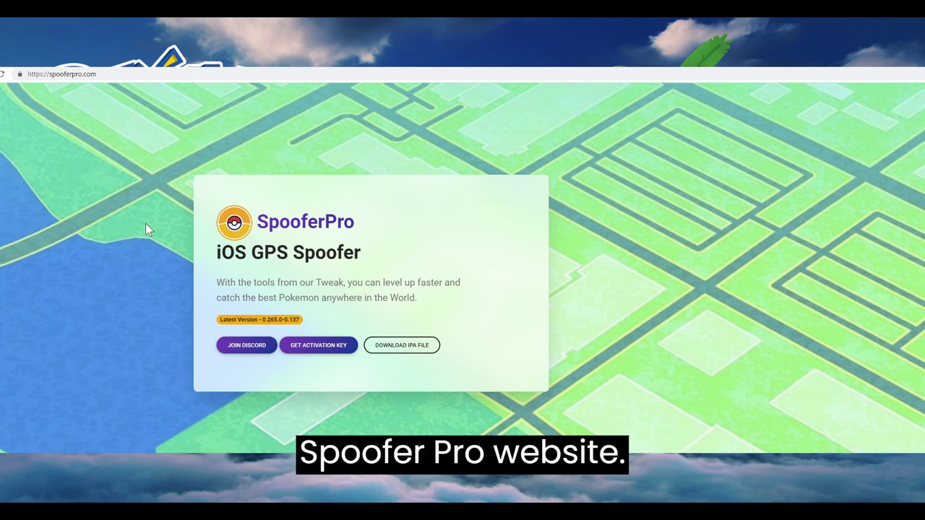
click(415, 353)
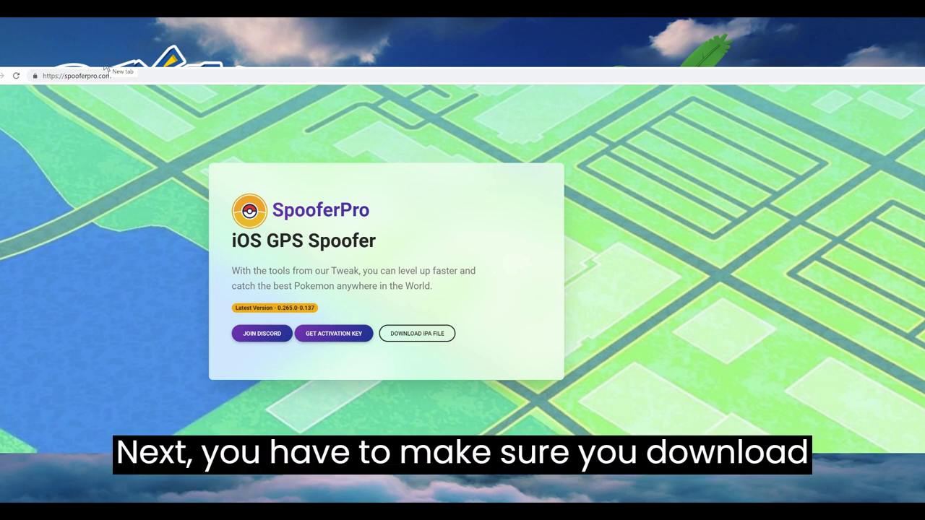
Search for "itunes download" in a new browser tab and open Apple's Download iTunes page
click(105, 66)
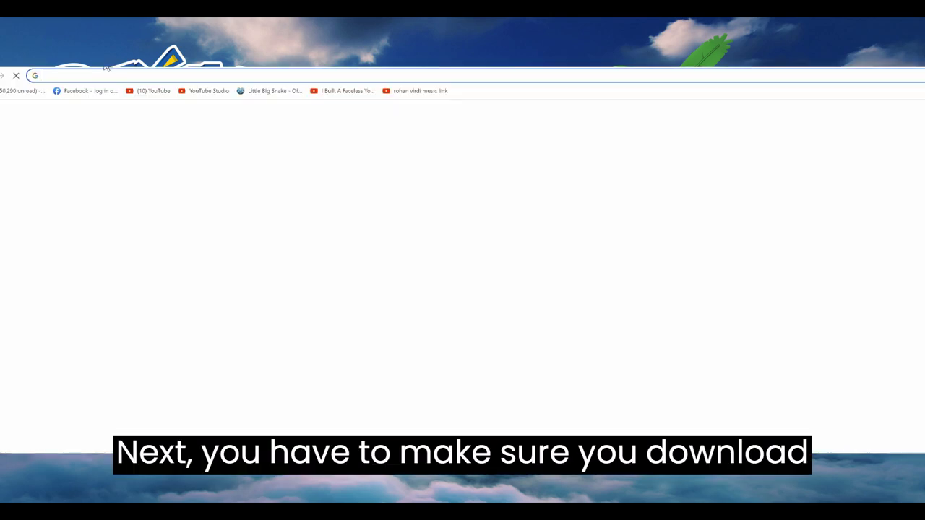
text(itunes)
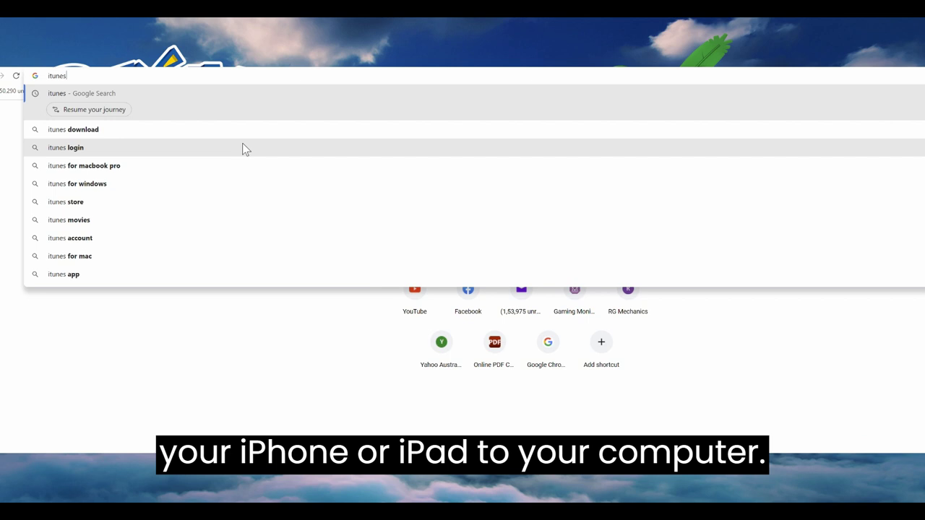
click(99, 133)
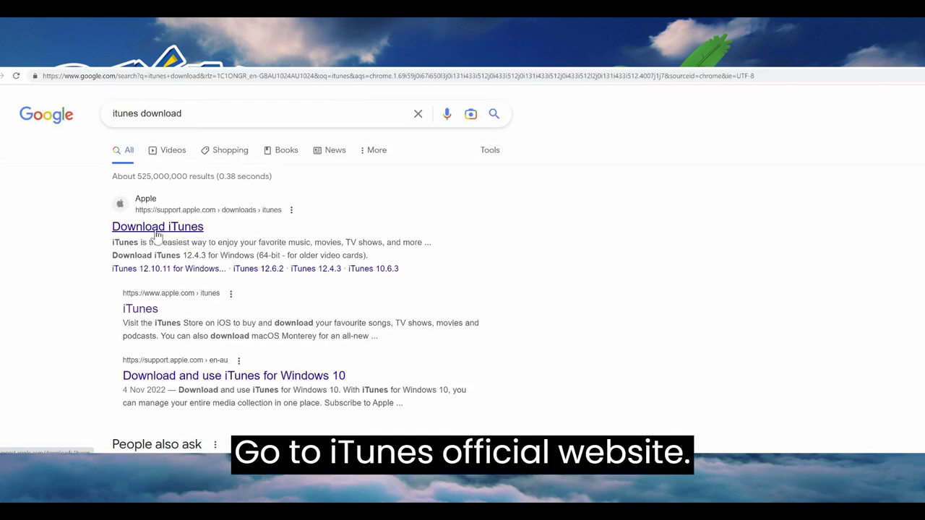
click(168, 229)
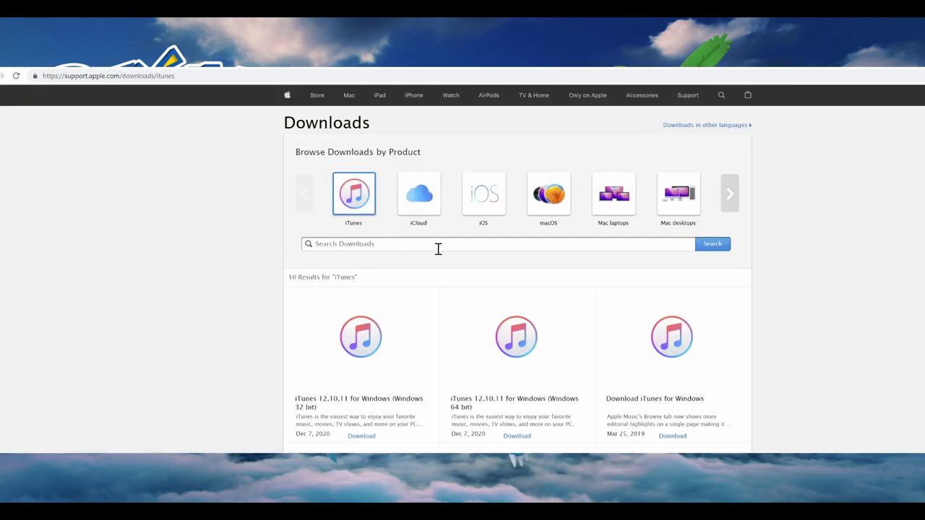
Download iTunes 12.10.11 for Windows (32 bit) as iTunesSetup.exe and try to install it
scroll(426, 280, down, 1)
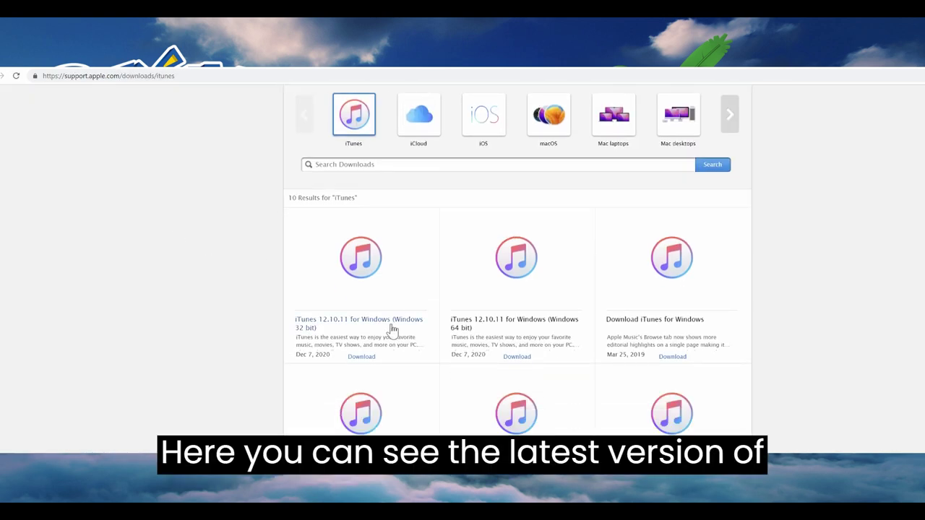
click(362, 359)
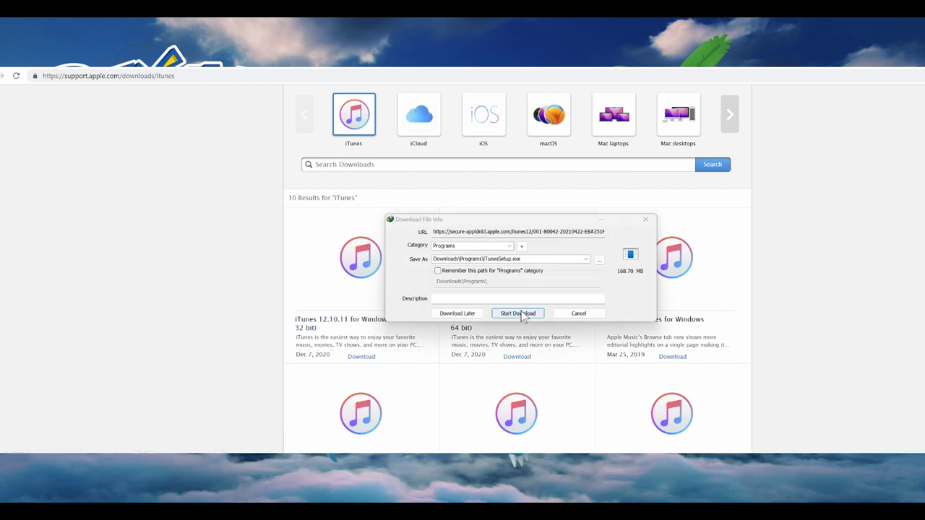
click(518, 318)
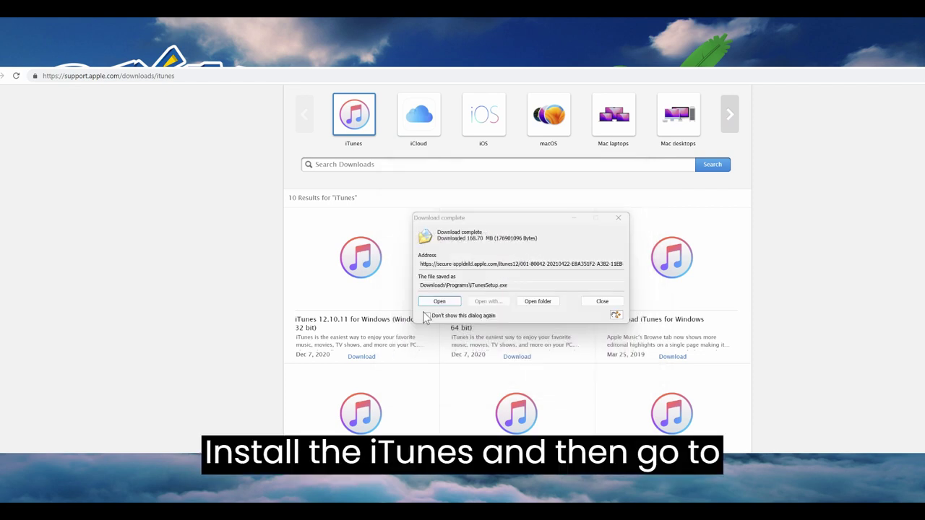
click(441, 304)
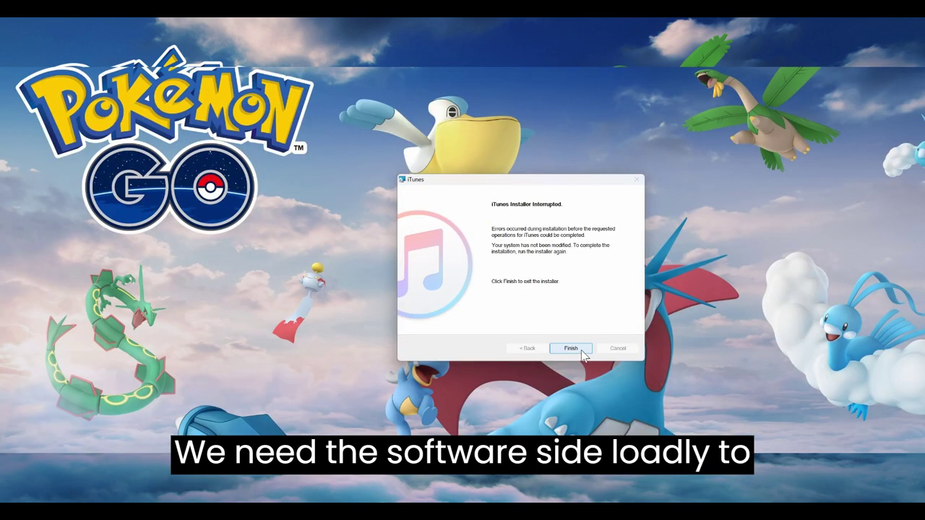
click(570, 348)
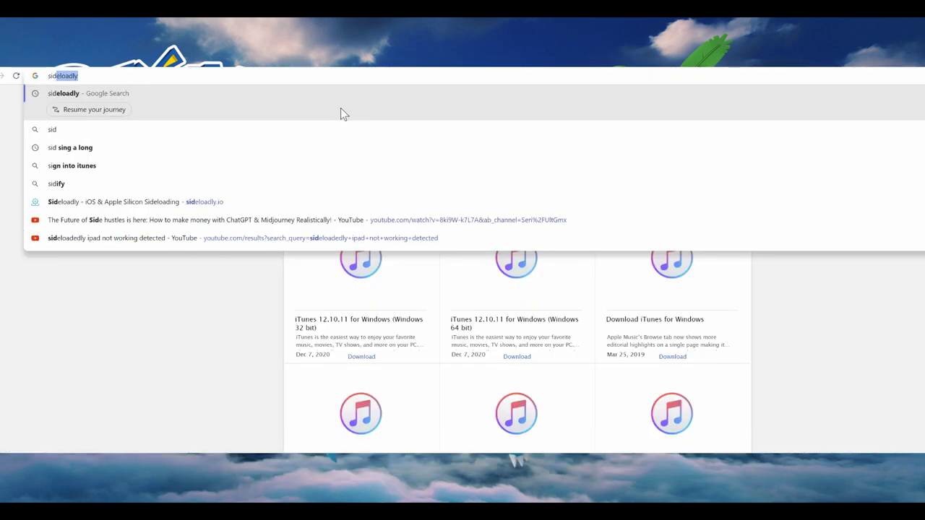
Search the web for "sideloadly" and open the official Sideloadly website
text(el)
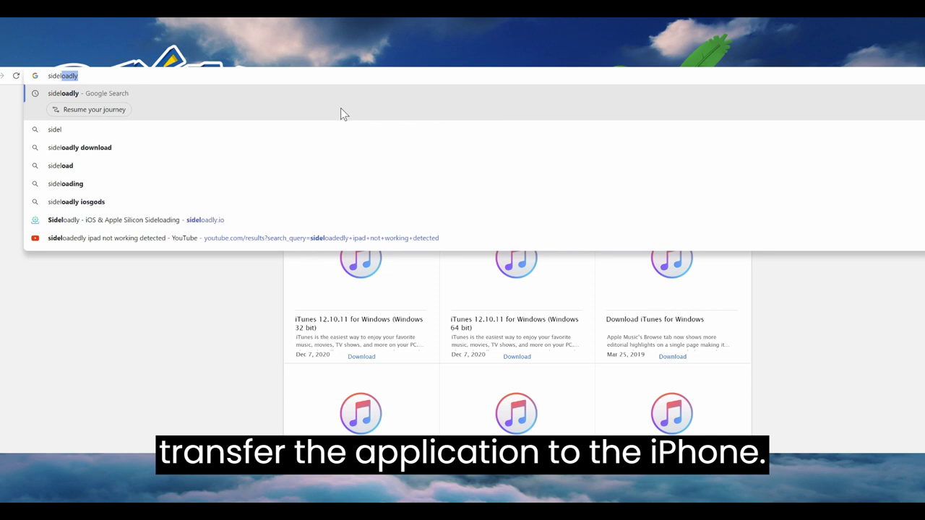
text(oadly)
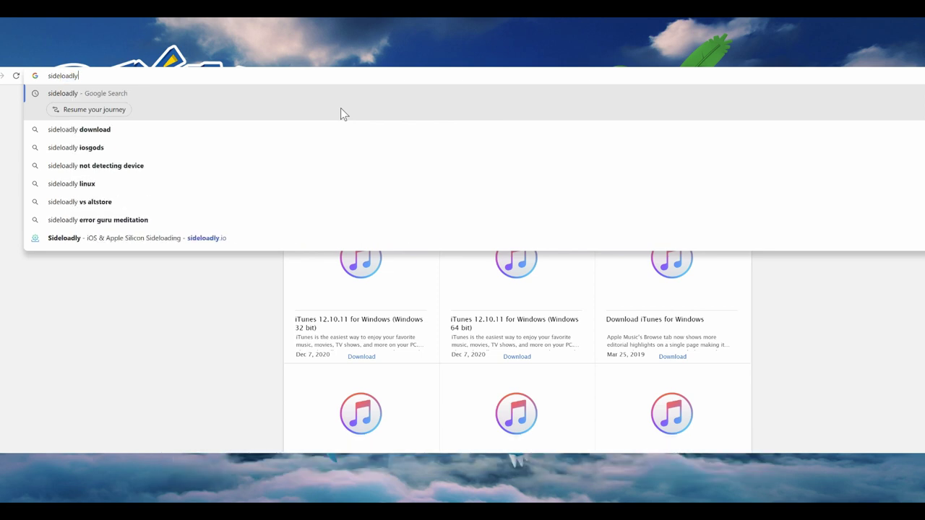
key(Return)
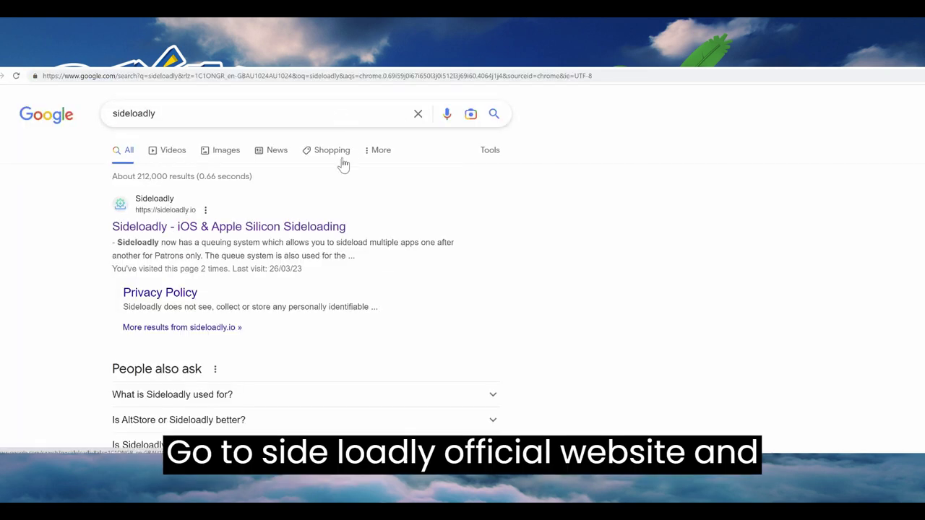
click(200, 230)
Download the Windows 64-bit version of Sideloadly
scroll(455, 293, down, 7)
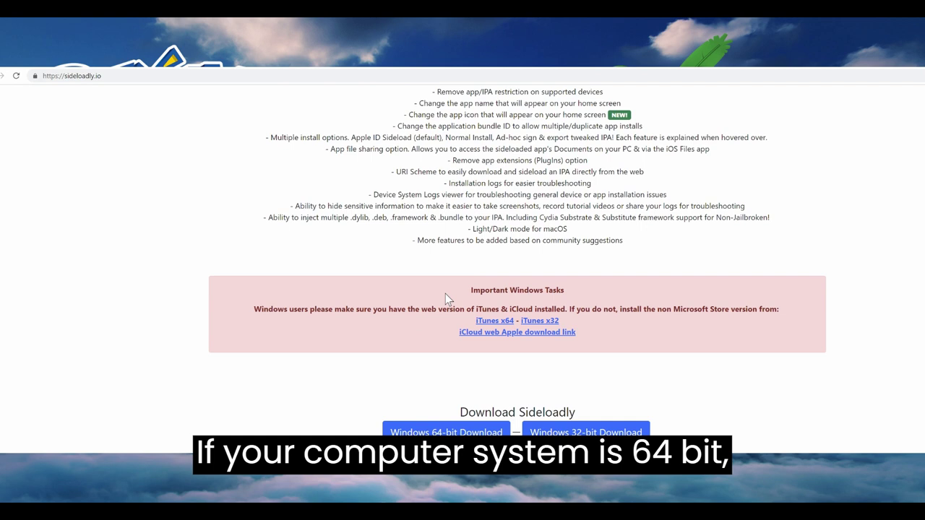
scroll(424, 300, down, 3)
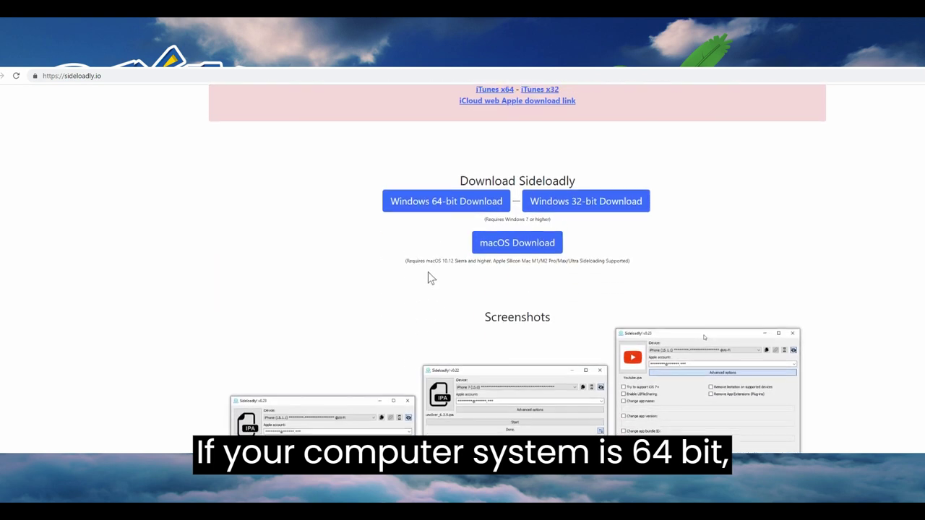
scroll(428, 275, up, 1)
click(442, 279)
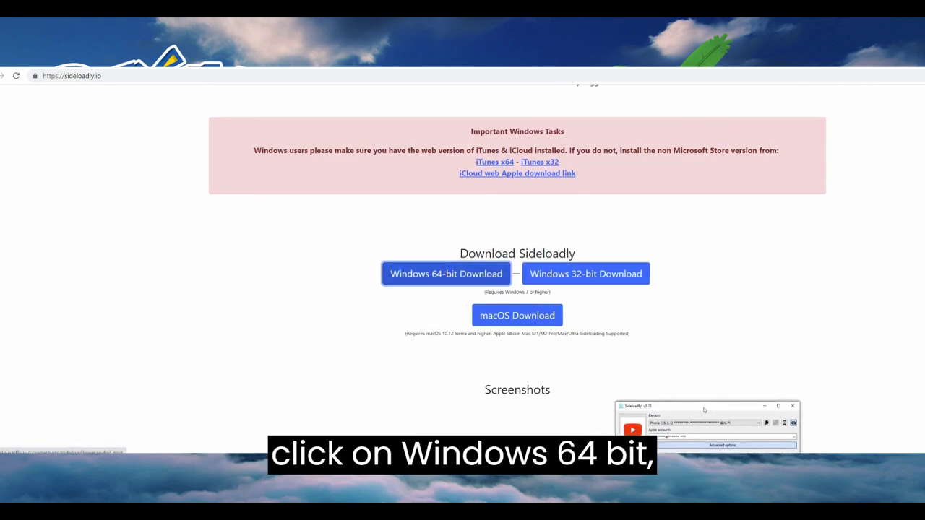
click(535, 312)
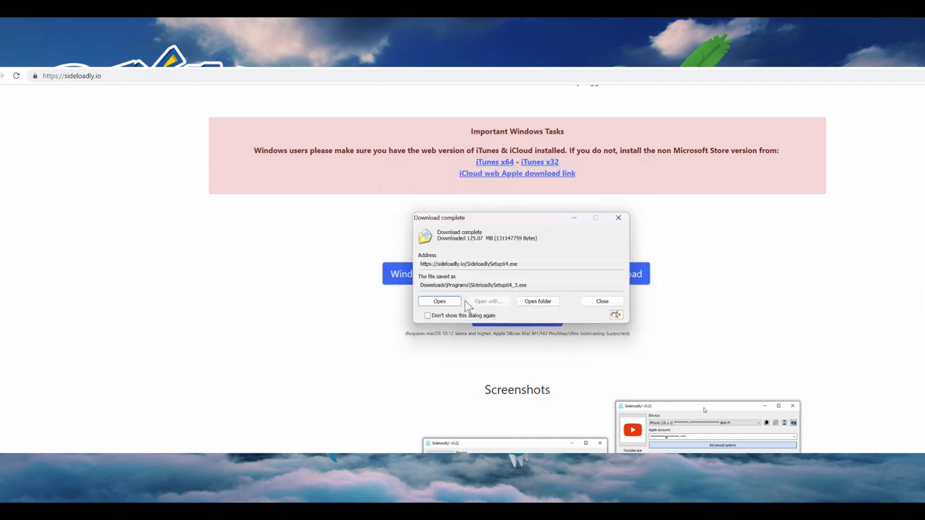
Install Sideloadly v0.40.3 from the downloaded setup file, creating a desktop shortcut and running it on completion
click(448, 300)
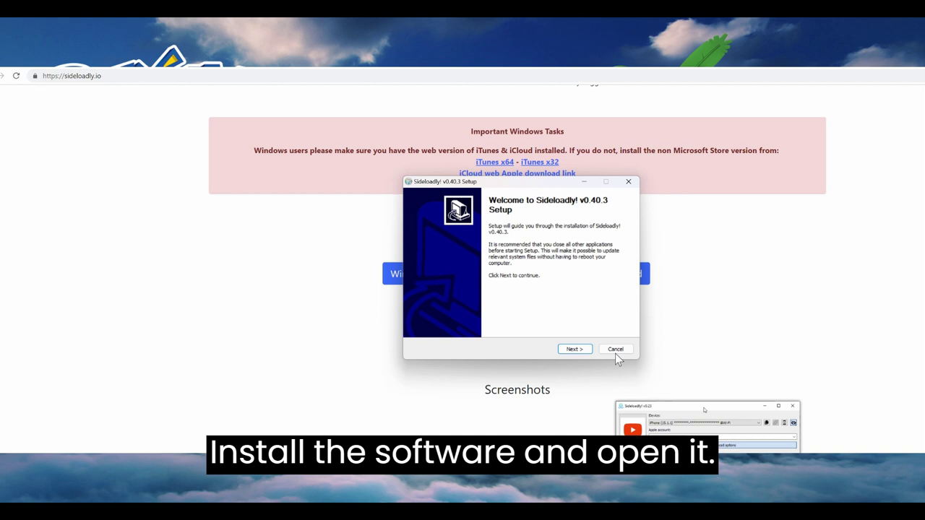
click(585, 349)
click(586, 349)
click(585, 349)
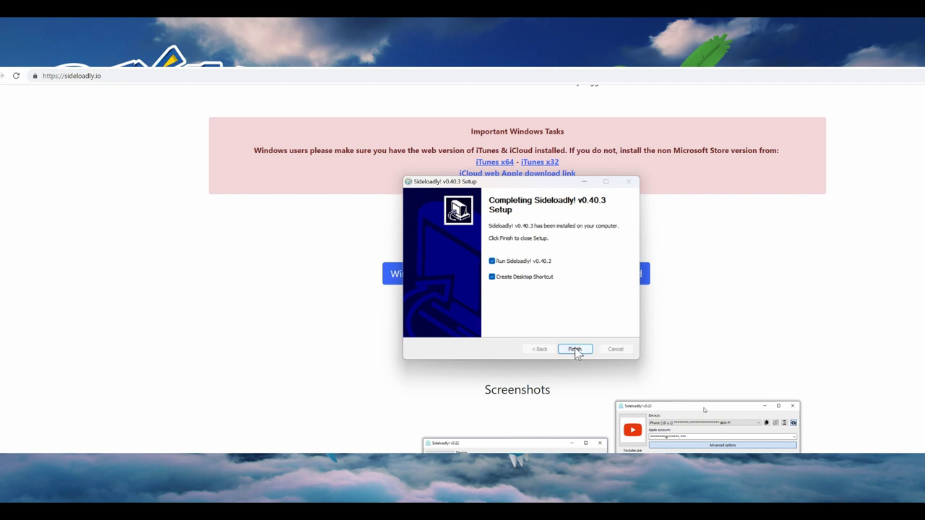
click(582, 349)
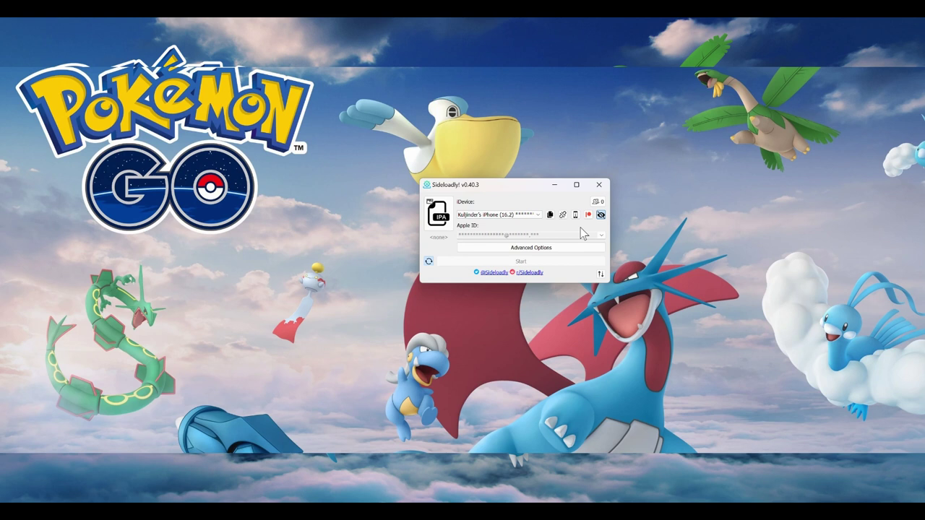
Load the SpooferPro-0.265.0-0.137 (1) IPA file from Downloads into Sideloadly and install it on the connected iPhone
click(438, 213)
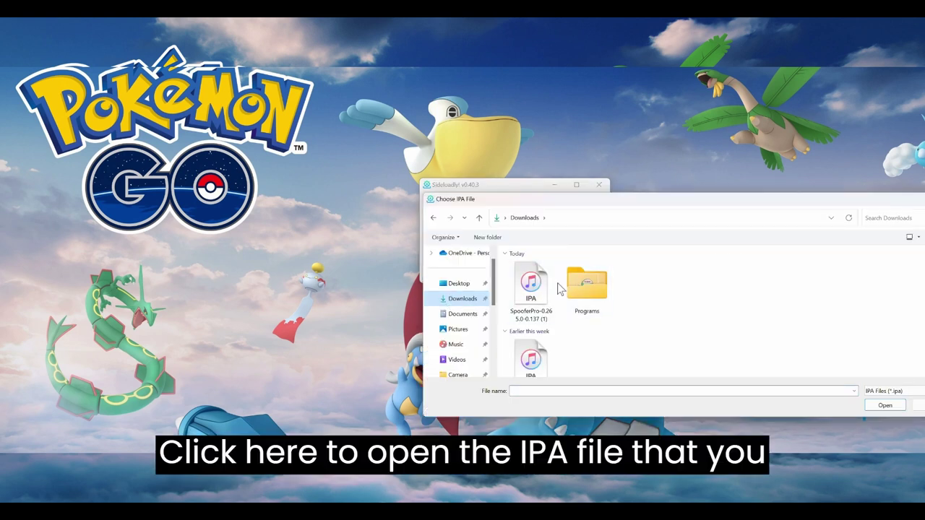
click(533, 289)
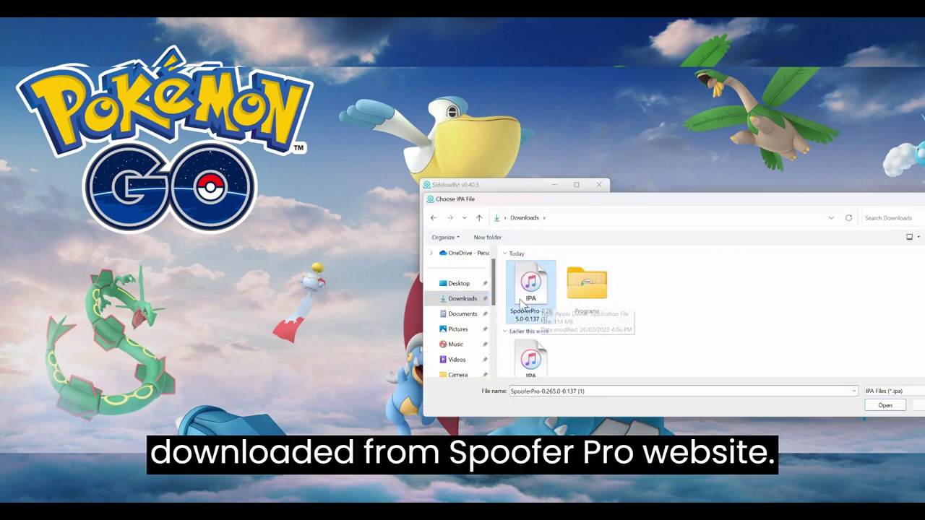
click(884, 405)
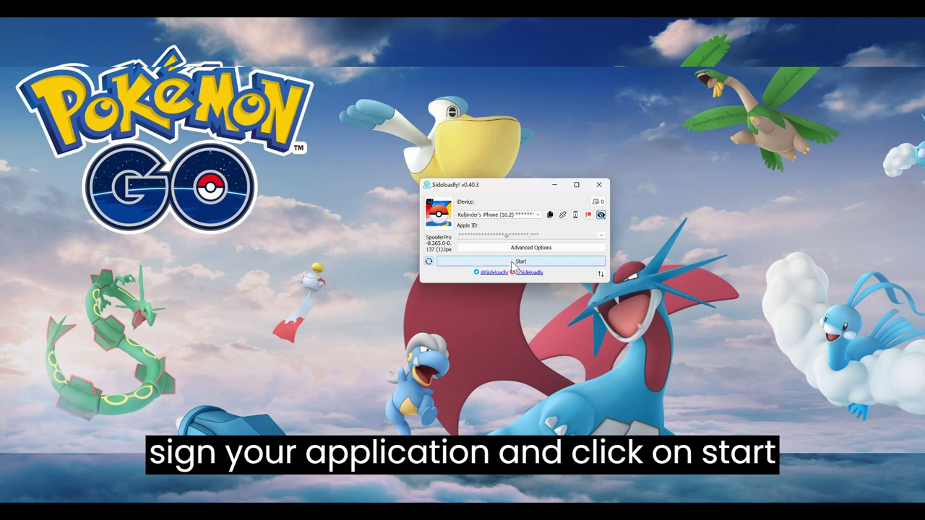
click(516, 264)
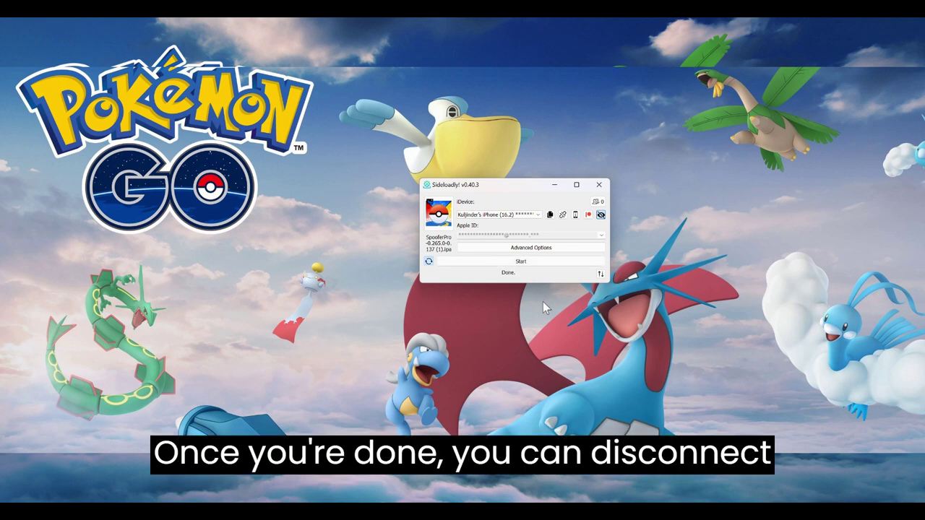
click(599, 185)
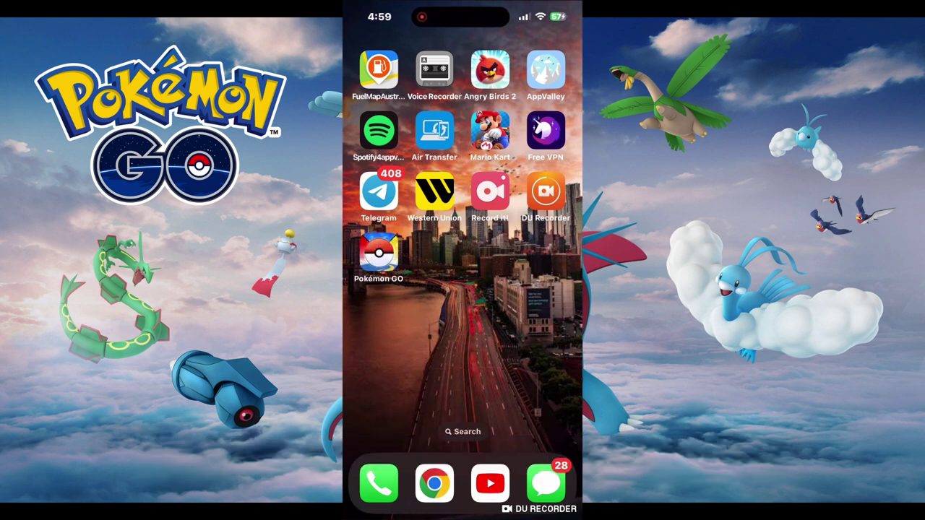
Try to launch Pokémon GO on the iPhone and dismiss the alert
click(379, 252)
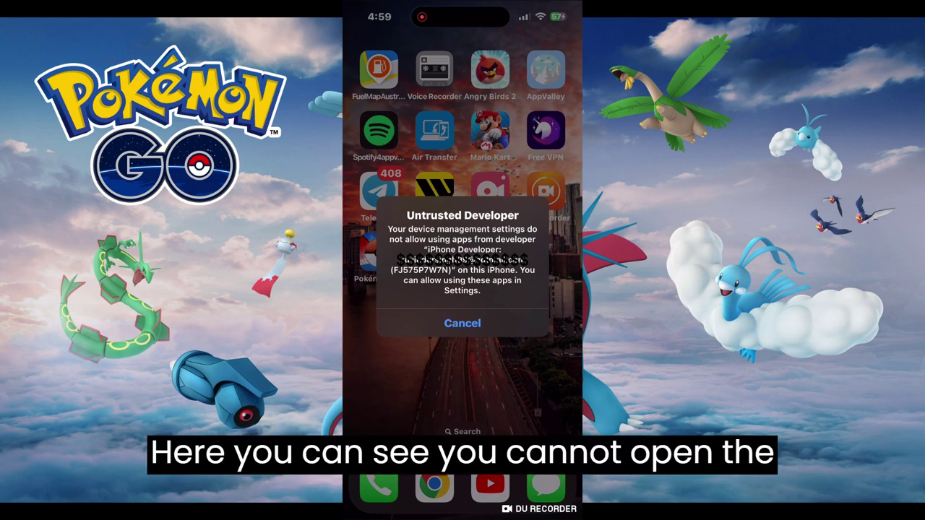
click(463, 323)
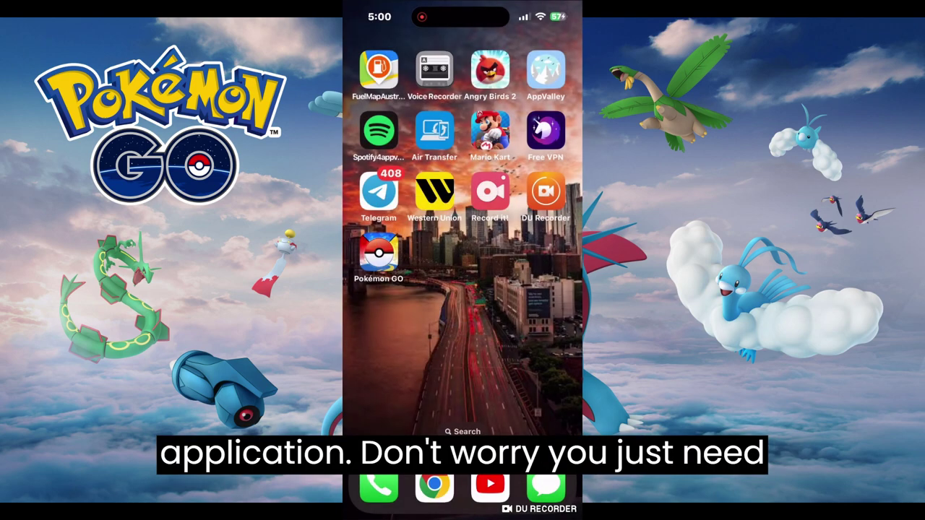
Trust the Apple ID's developer profile for Pokémon GO in the iPhone's VPN & Device Management settings
drag(405, 304, 549, 304)
click(433, 65)
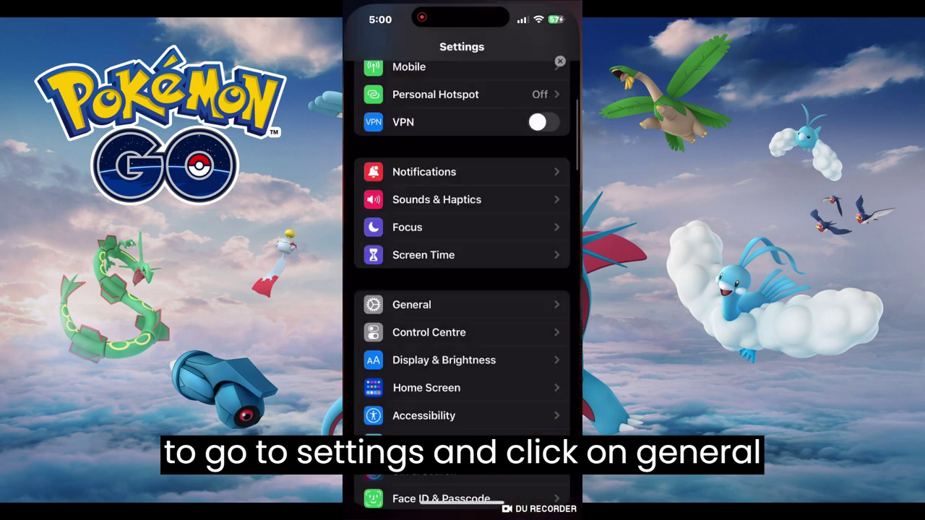
click(411, 304)
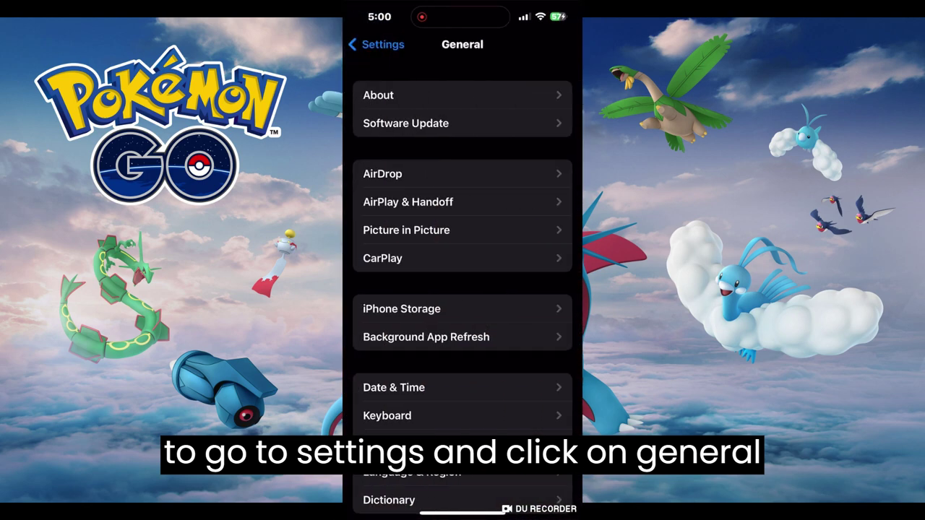
scroll(462, 289, down, 5)
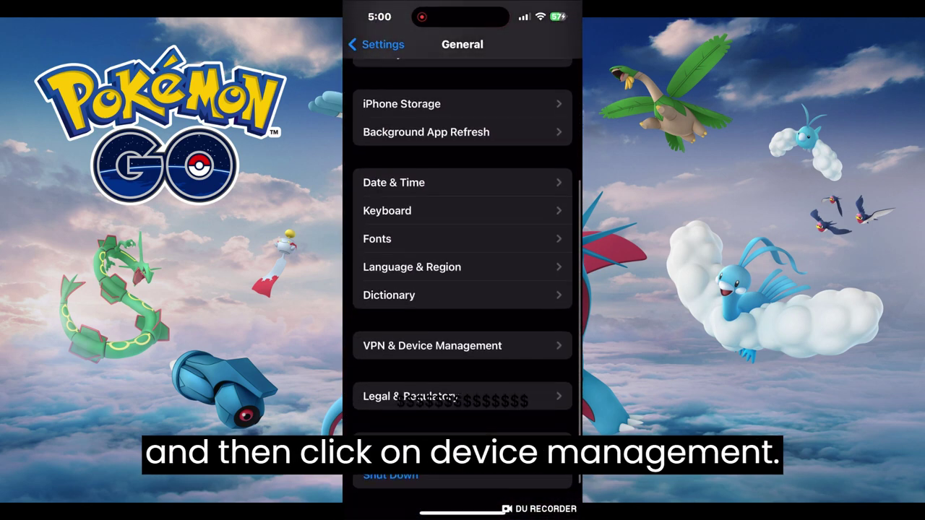
click(432, 346)
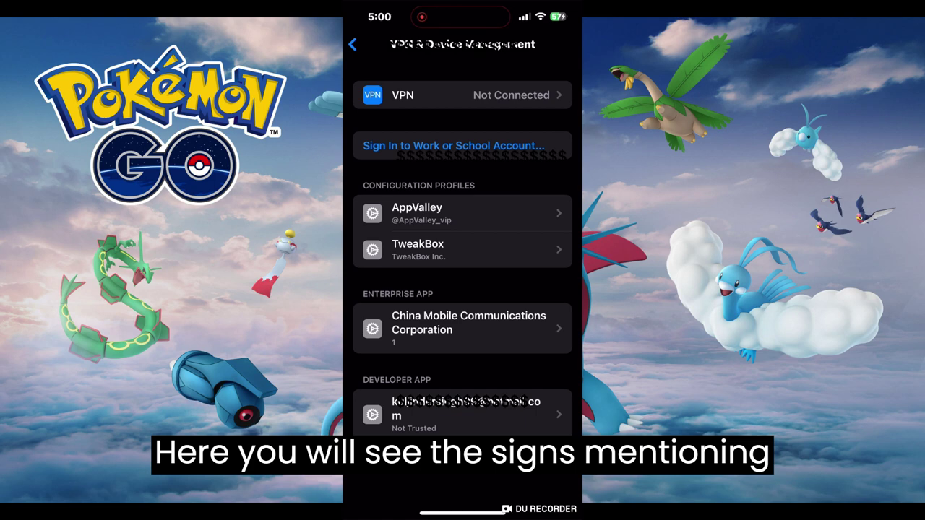
click(462, 414)
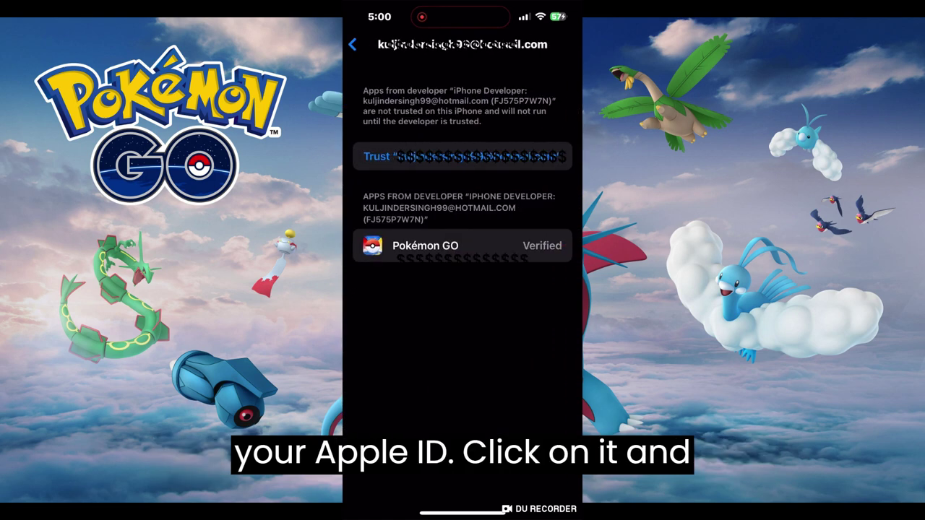
click(377, 156)
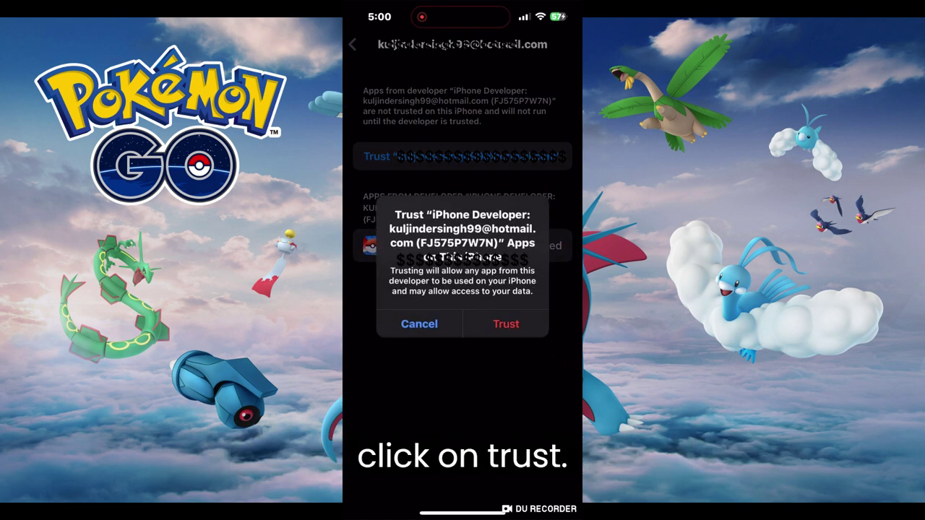
click(505, 324)
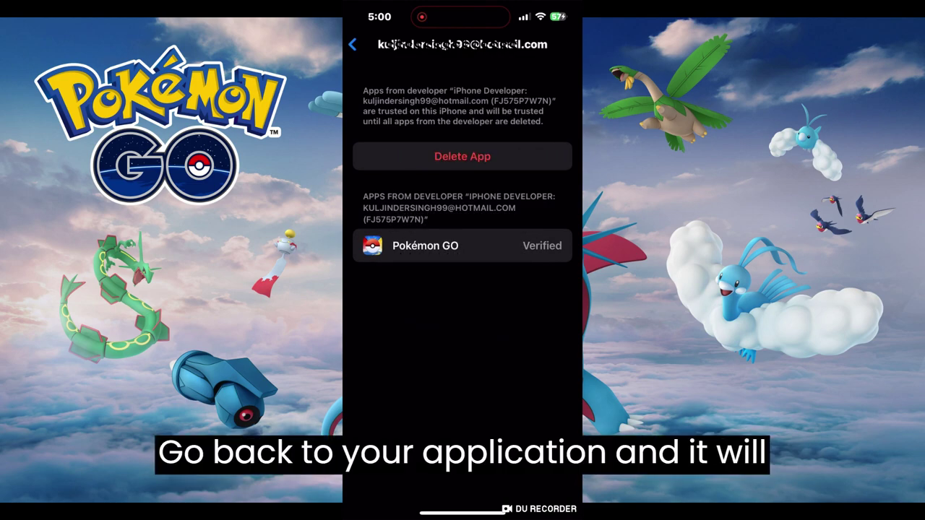
Launch Pokémon GO from the iPhone's home screen and sign in with Google, dismissing the safety notice
drag(462, 513, 462, 347)
drag(542, 253, 470, 253)
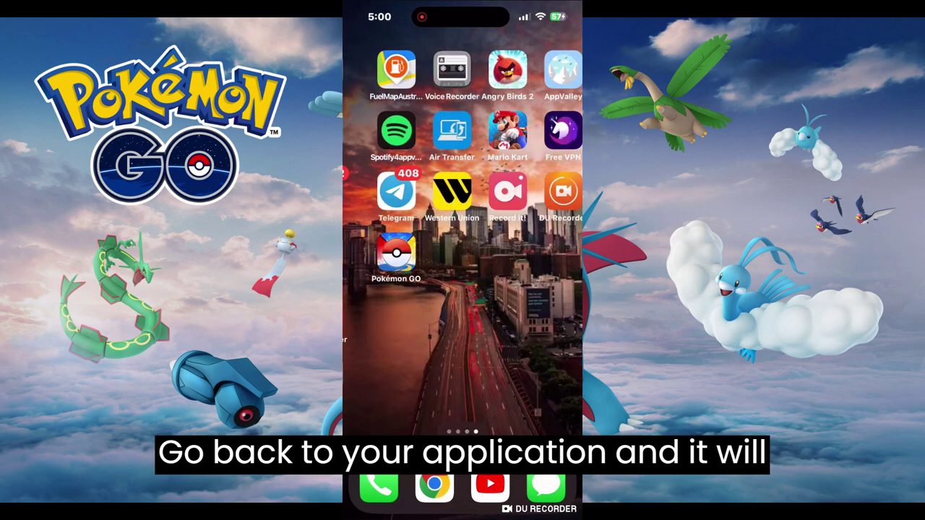
click(378, 249)
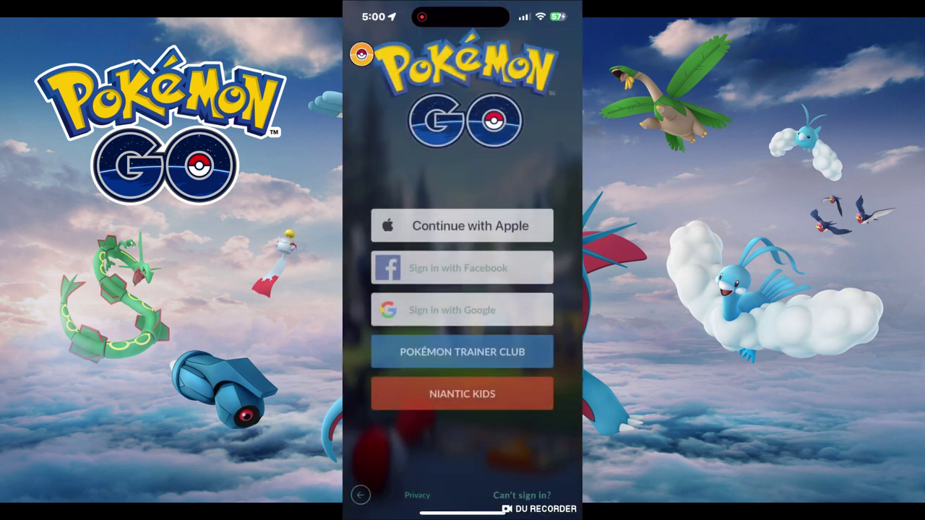
click(462, 310)
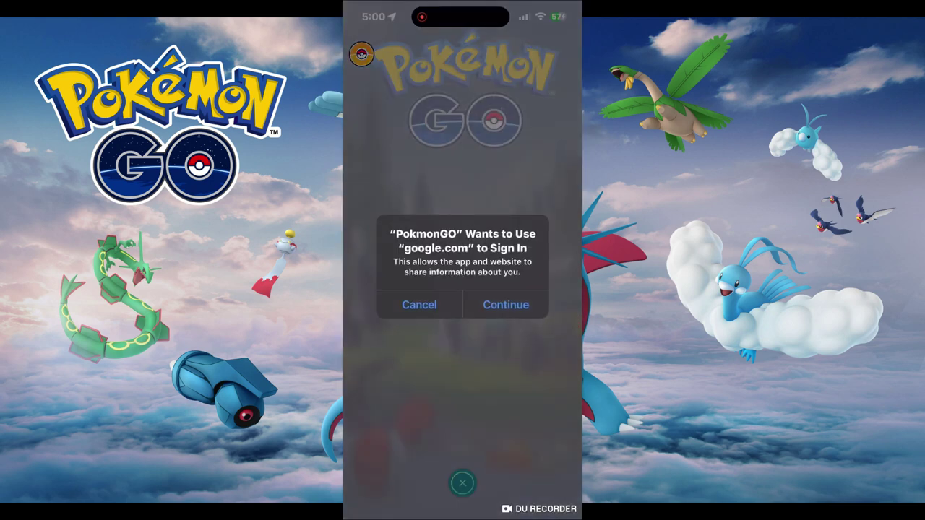
click(505, 305)
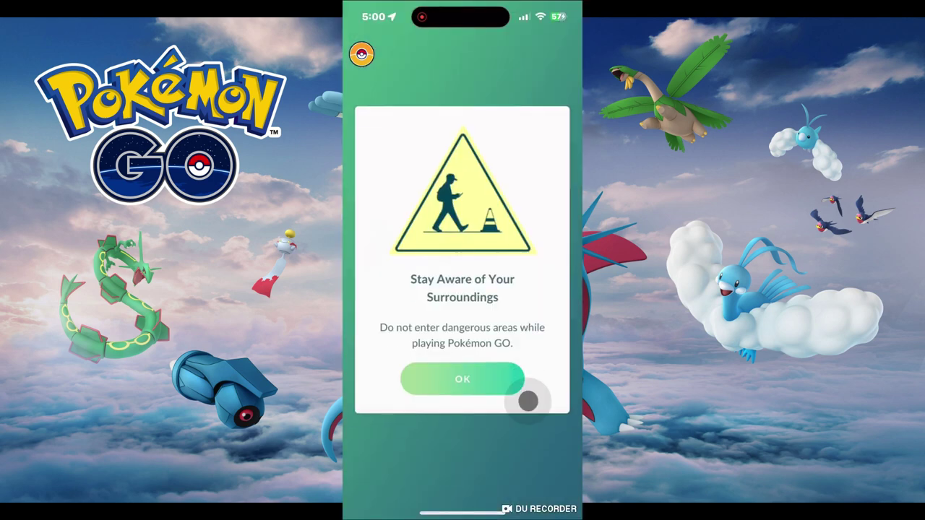
click(529, 401)
click(463, 497)
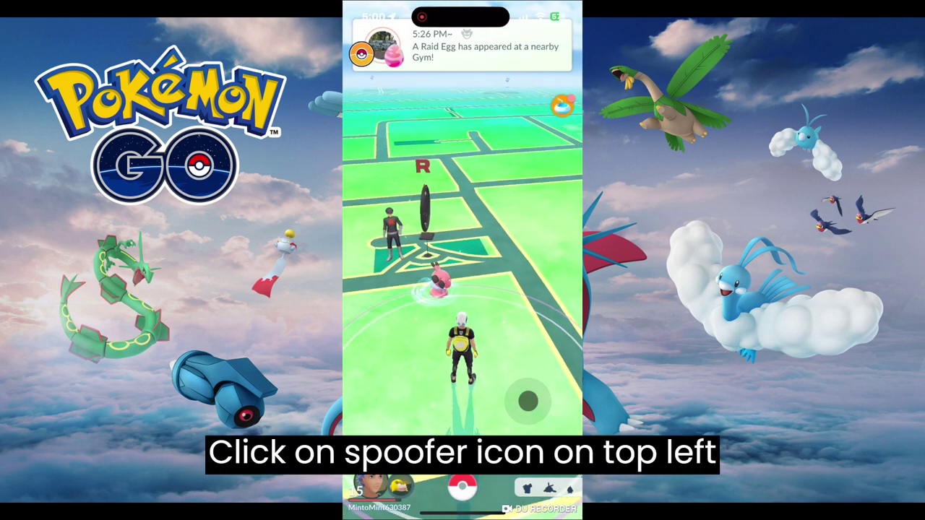
Open the SpooferPro settings, declining the Discord invitation, and set the user speed to 5 km/h
click(361, 54)
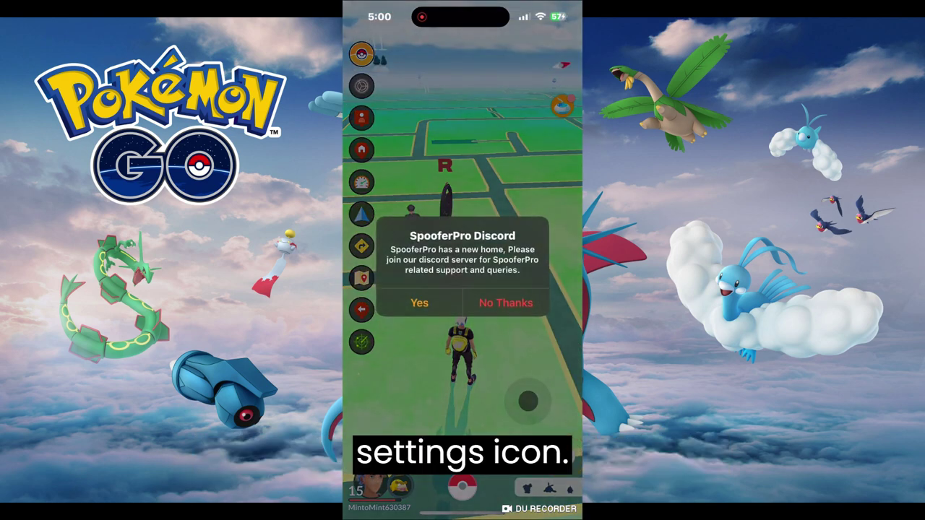
scroll(463, 289, down, 5)
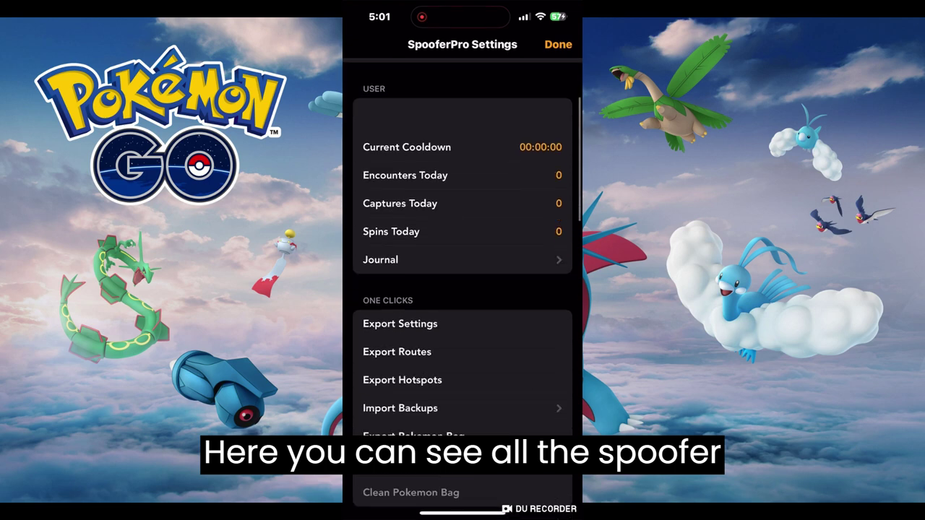
scroll(463, 289, down, 1)
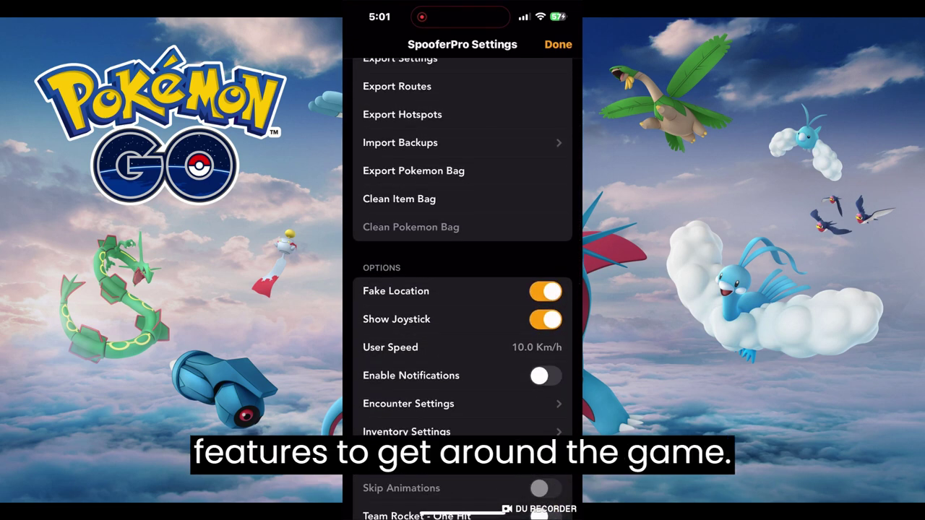
click(463, 347)
text(5)
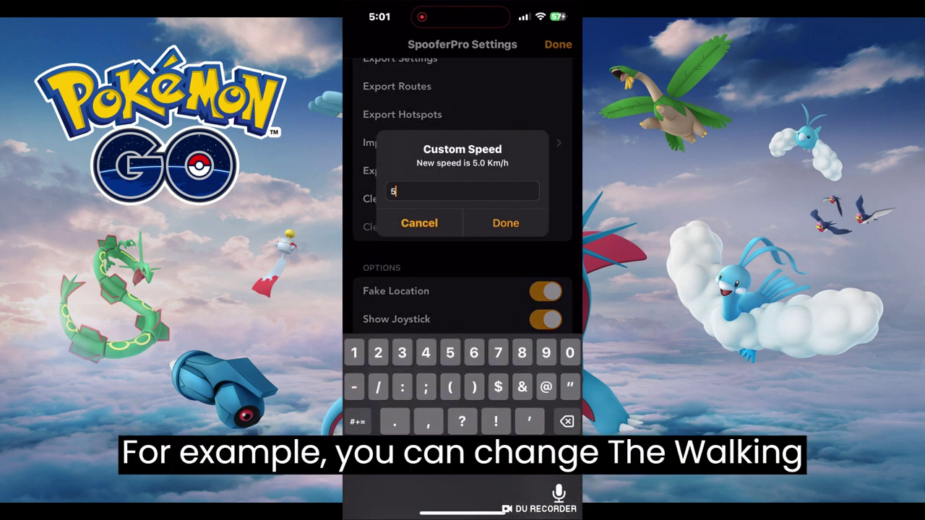